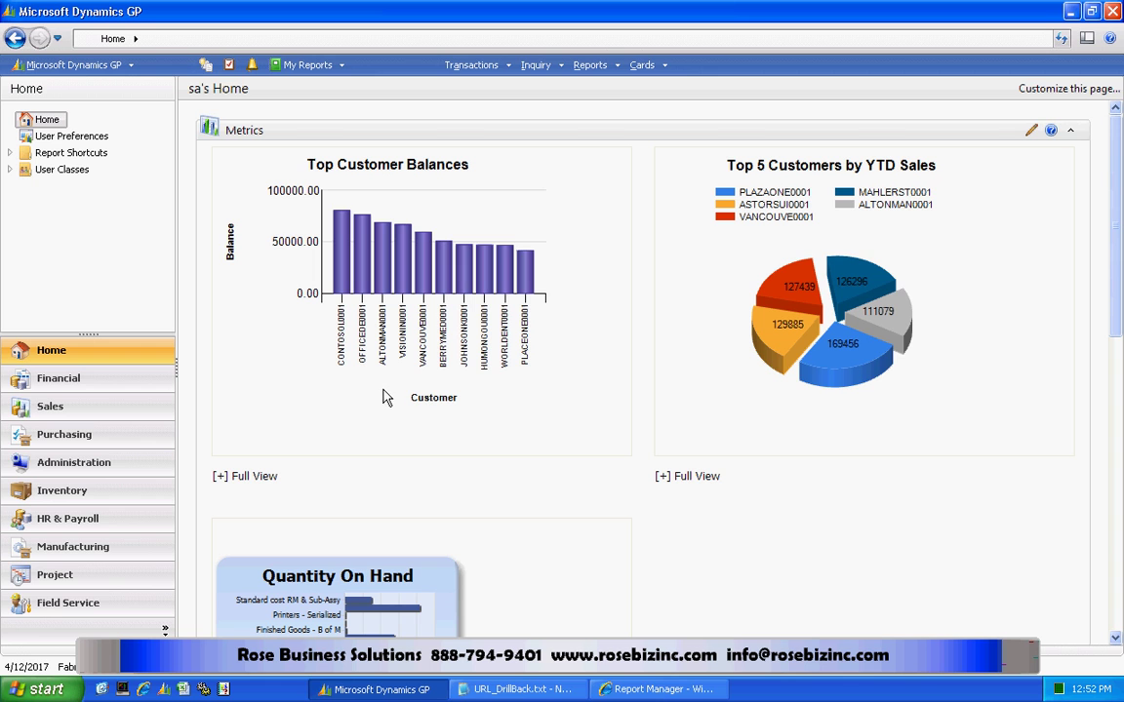
Preview and close the top customer's drill-down report, then launch Report Builder from Report Manager's TWO folder.
left_click(338, 264)
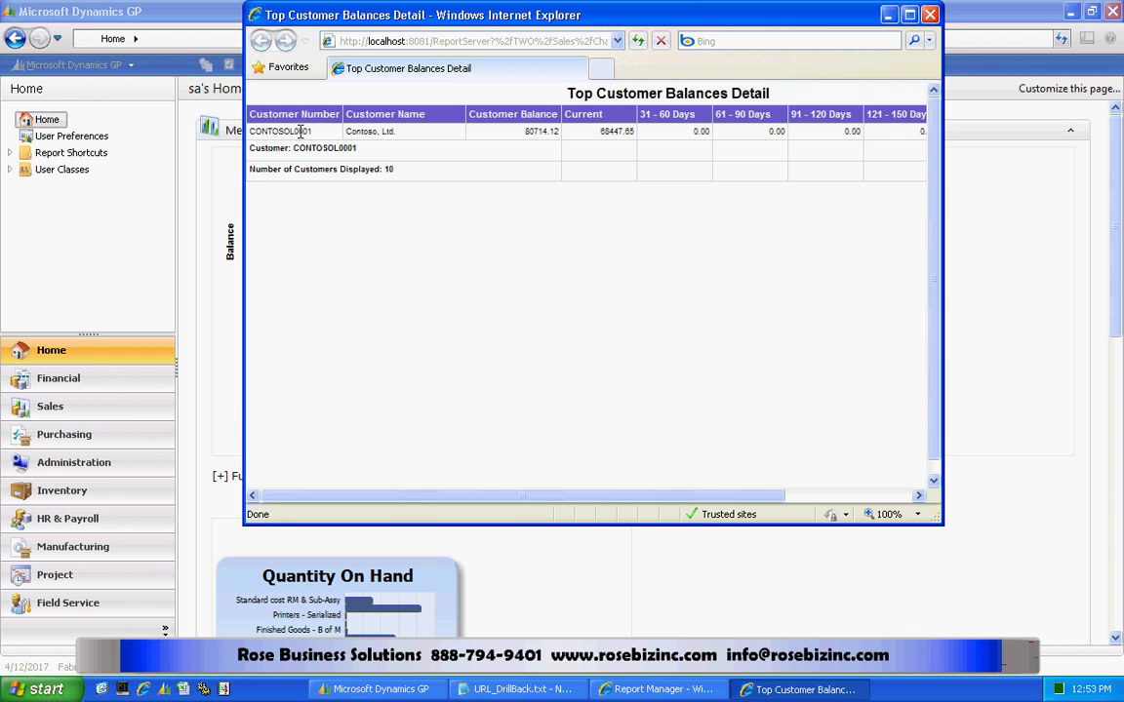
left_click(929, 15)
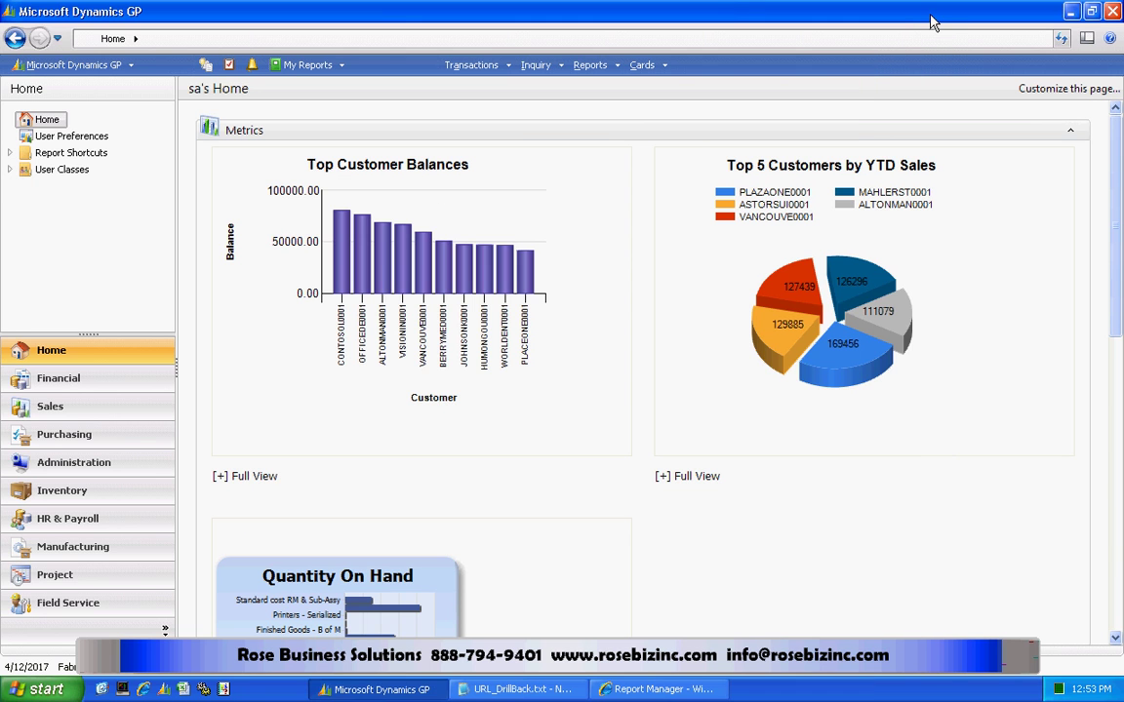
left_click(624, 691)
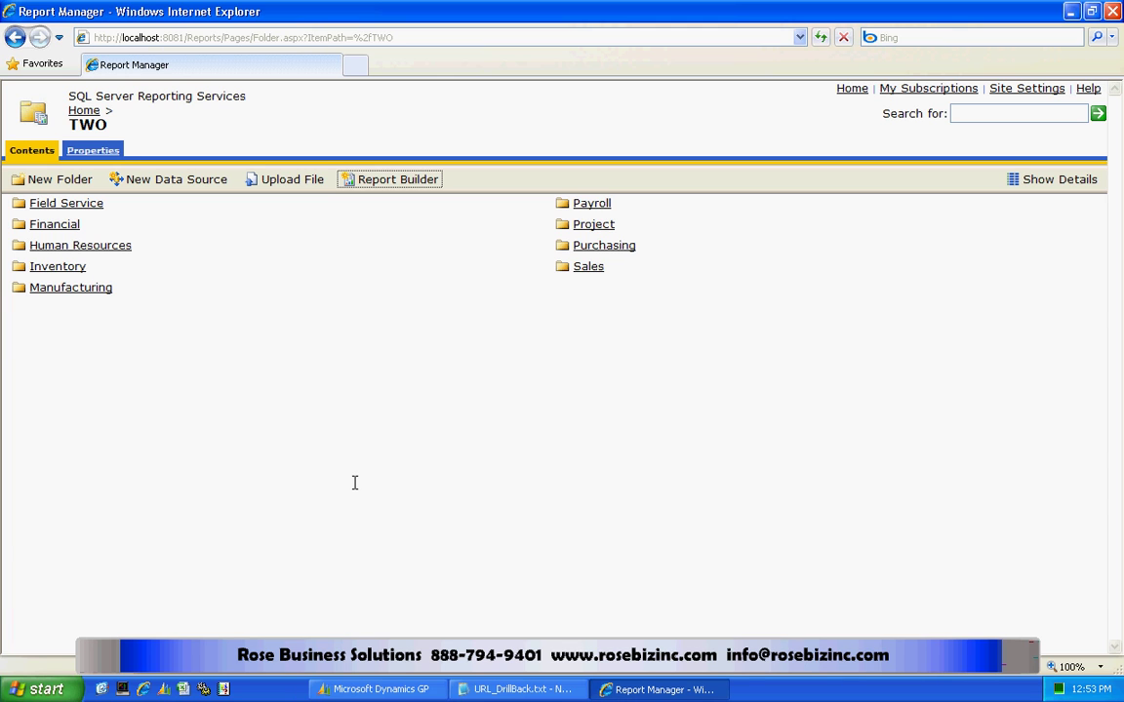
left_click(389, 189)
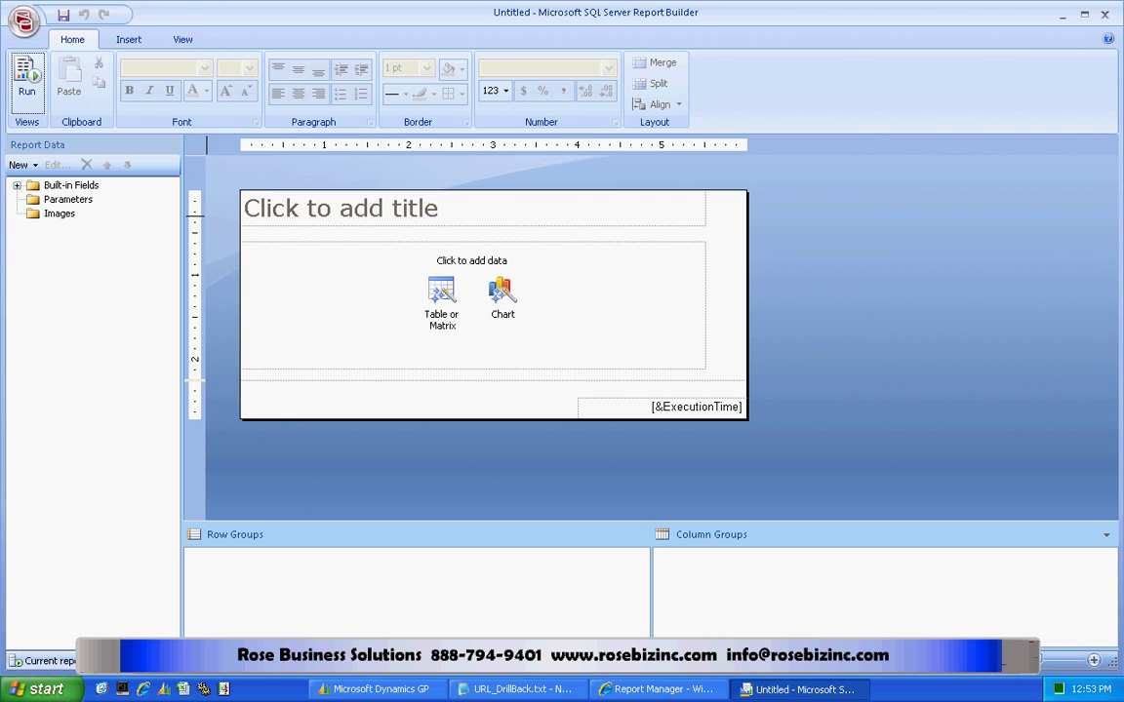
Open the Top Customer Balances Detail report from the server's TWO > Sales > Charts And KPIs folder.
left_click(24, 21)
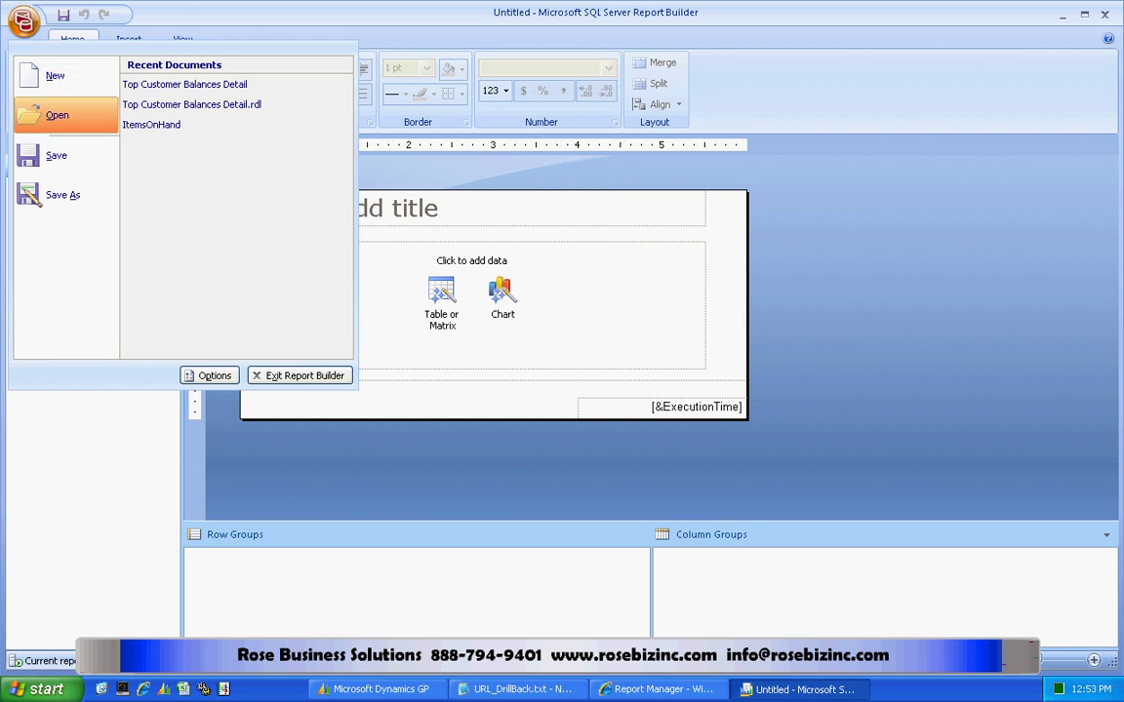
left_click(56, 115)
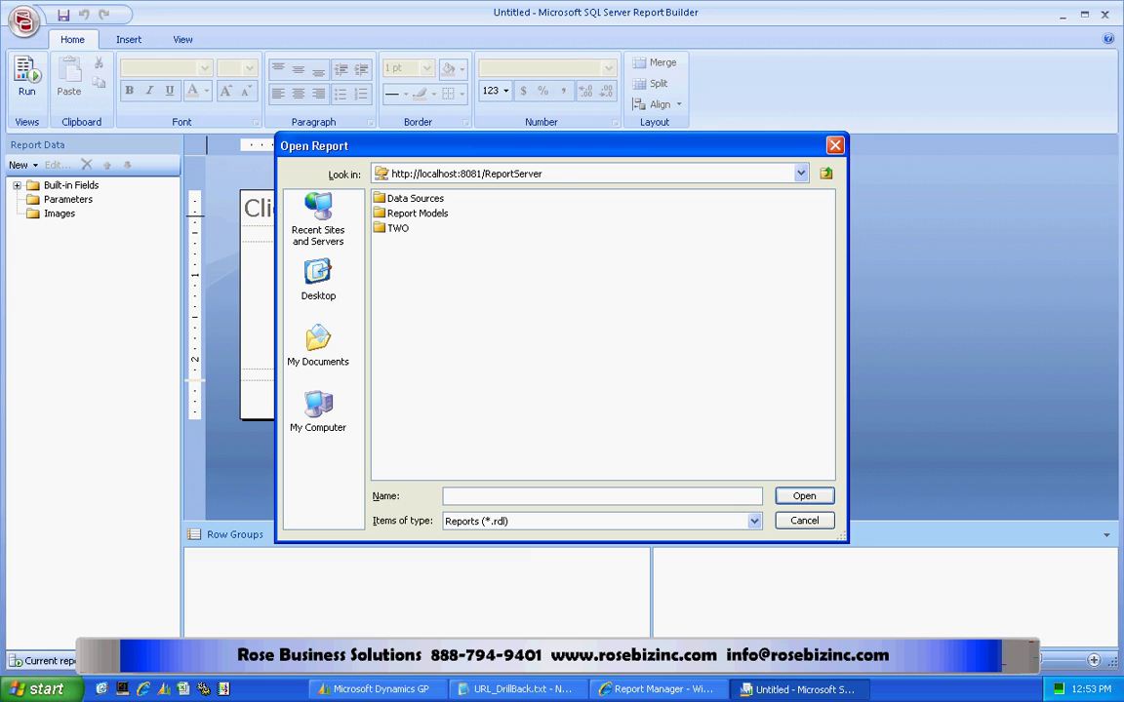
double_click(397, 229)
double_click(398, 318)
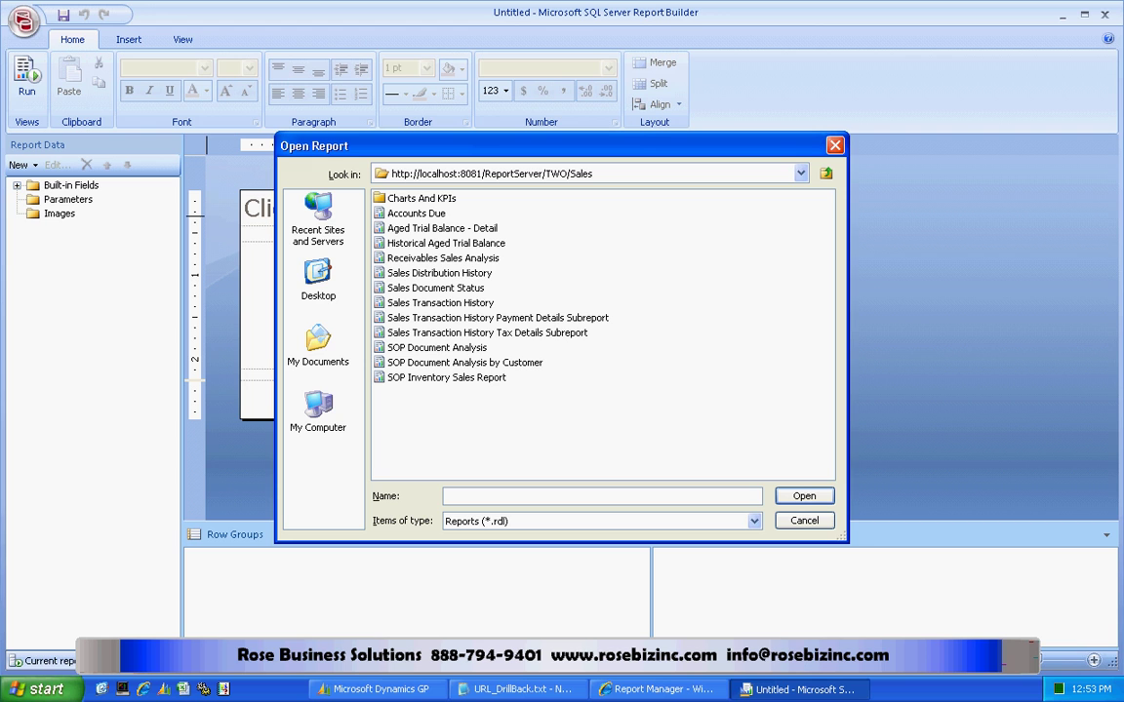
double_click(414, 198)
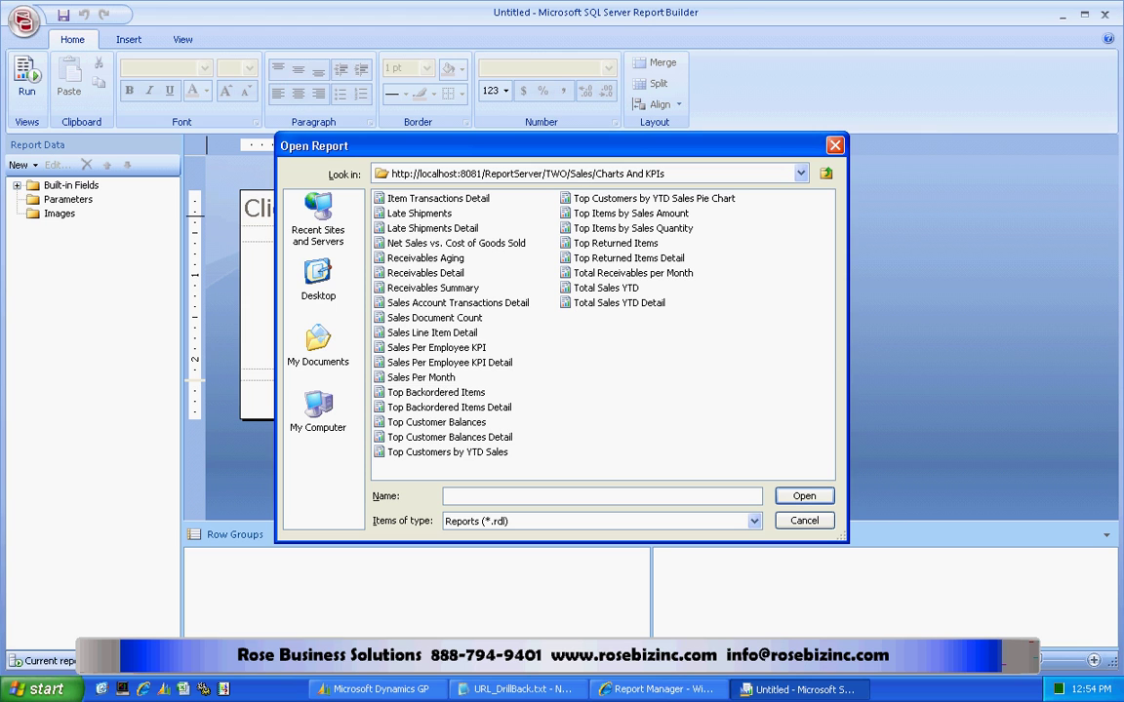
double_click(449, 437)
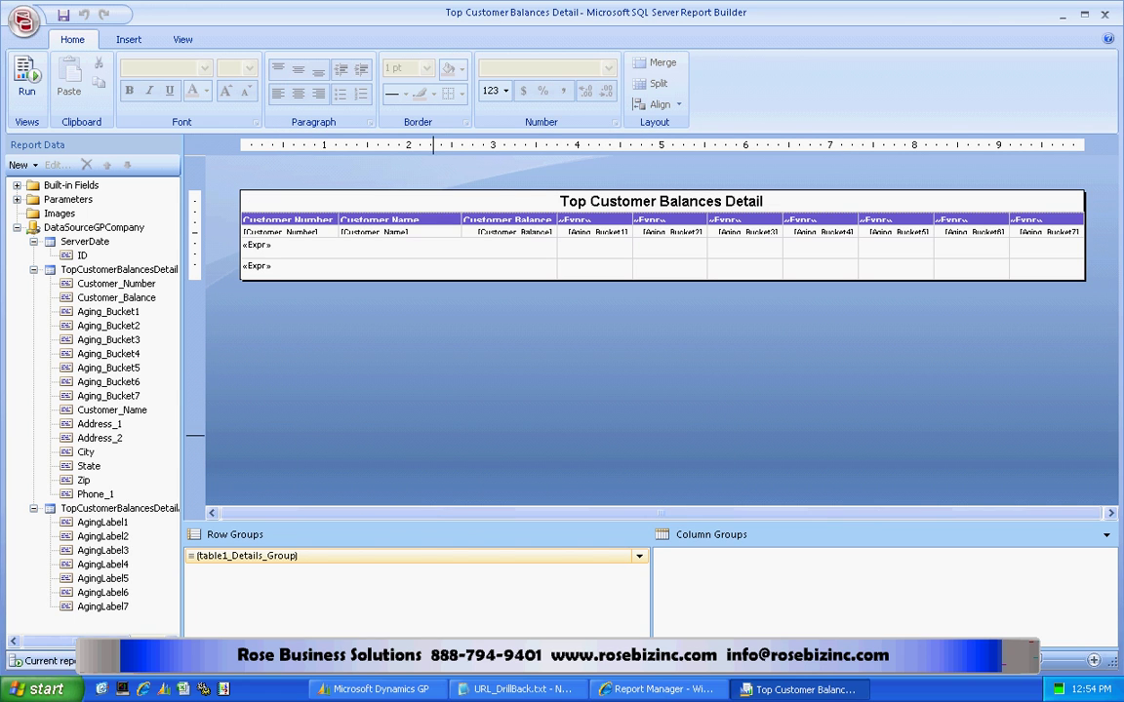
Add a calculated field named URL_DrillBack to the customer balances dataset and edit its value expression.
mouse_move(288, 231)
right_click(119, 269)
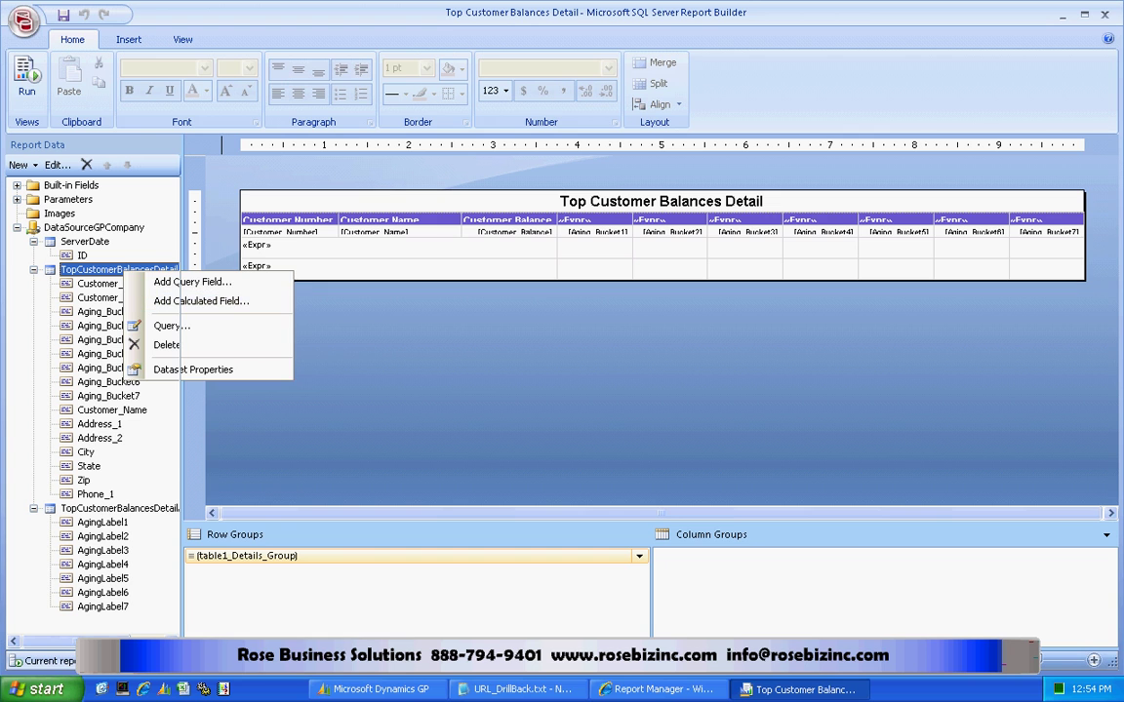
left_click(191, 282)
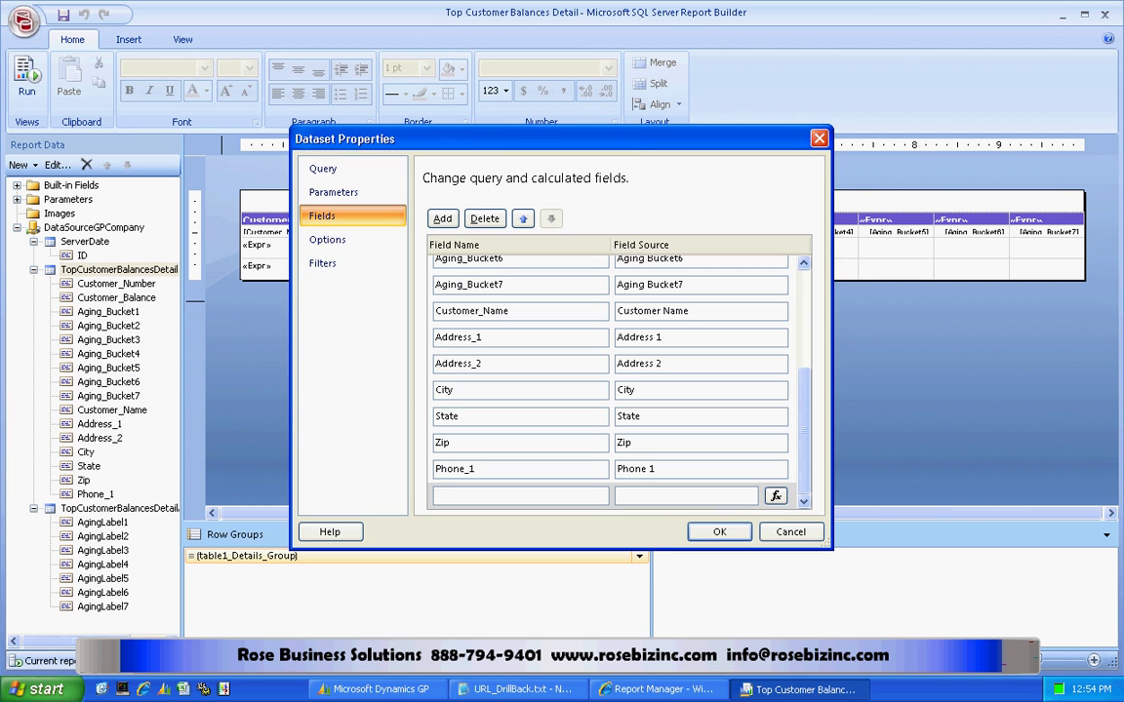
type("U")
type("RL_D")
type("rillBa")
type("ck")
left_click(775, 497)
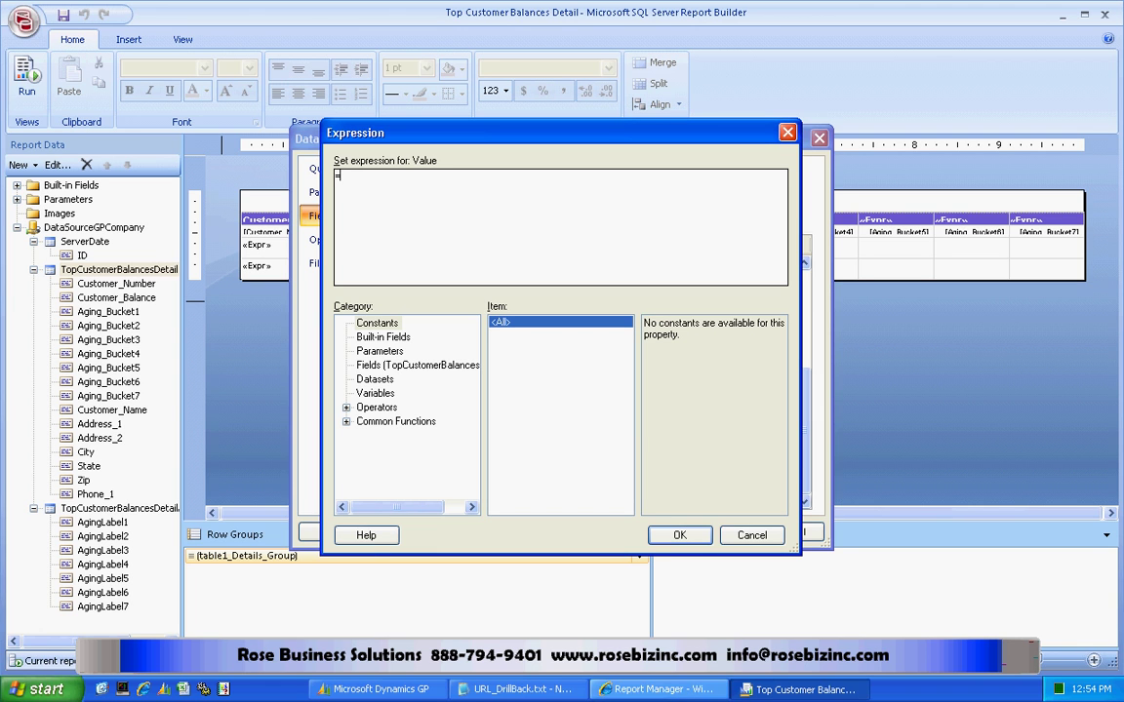
Copy the full drill-back URL expression from Notepad's URL_DrillBack.txt and return to Report Builder.
left_click(522, 690)
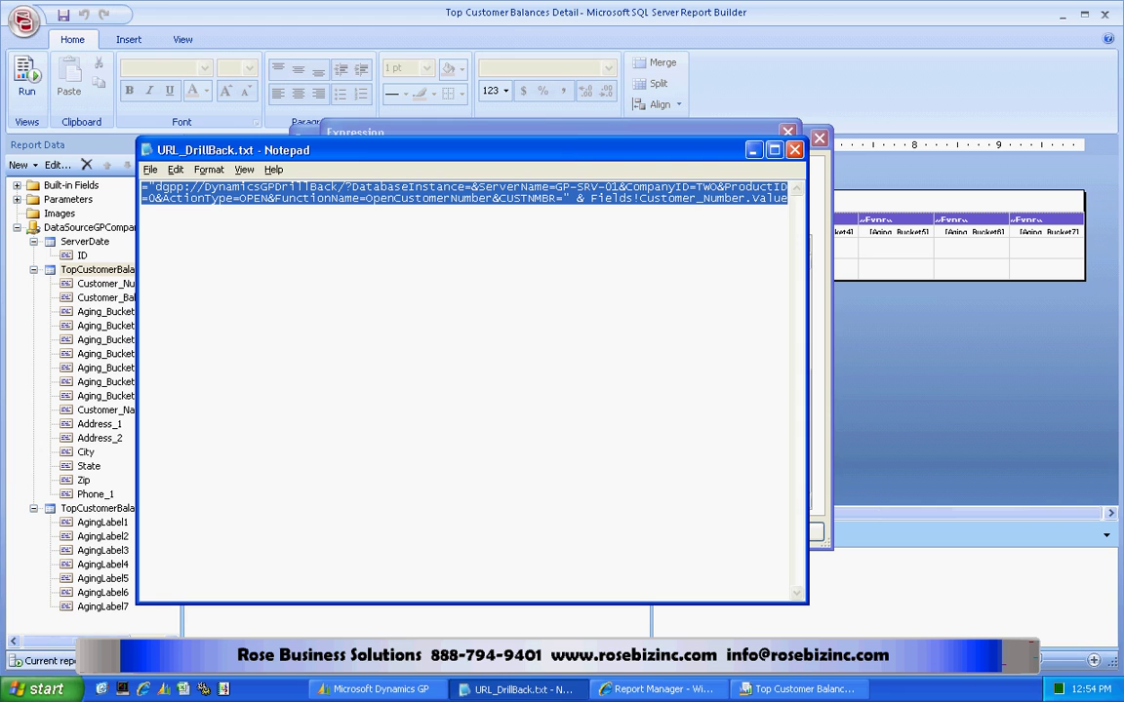
left_click(345, 198)
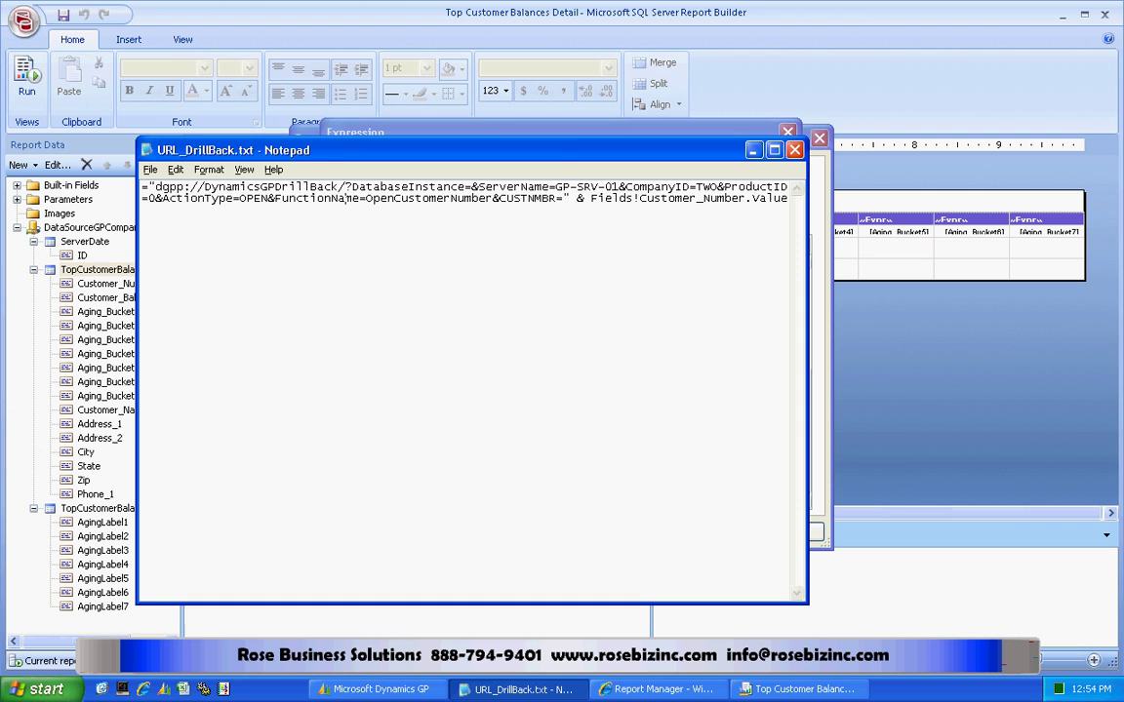
key("ctrl+a")
key("ctrl+c")
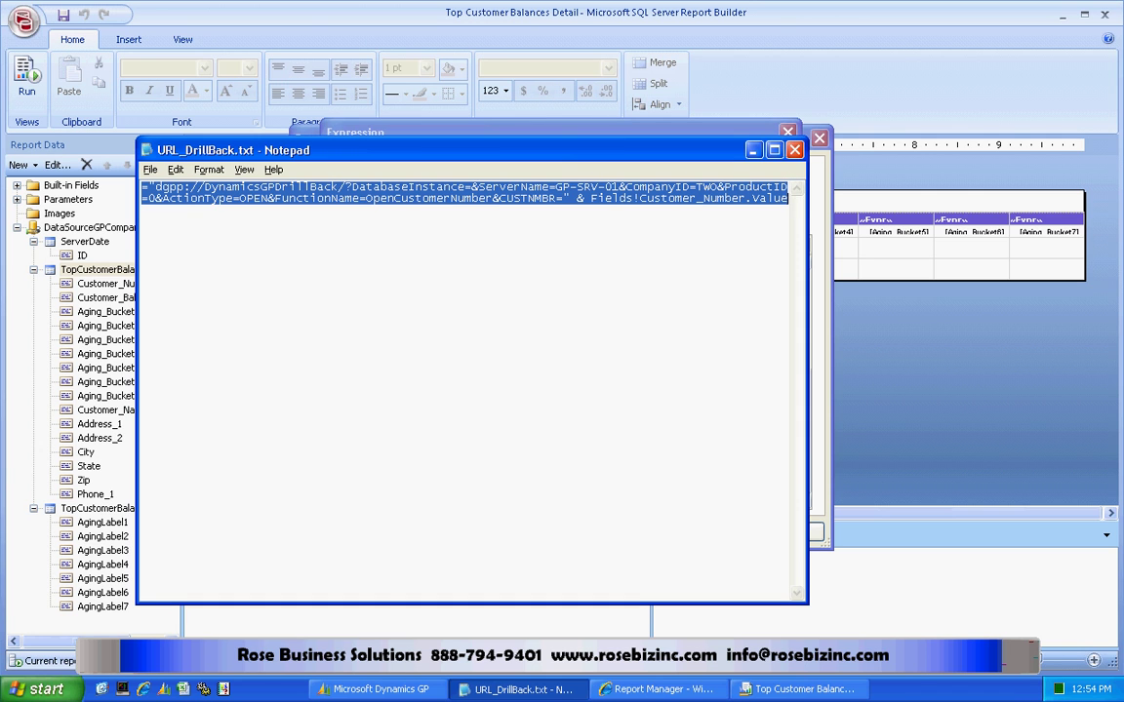
key("alt+Tab")
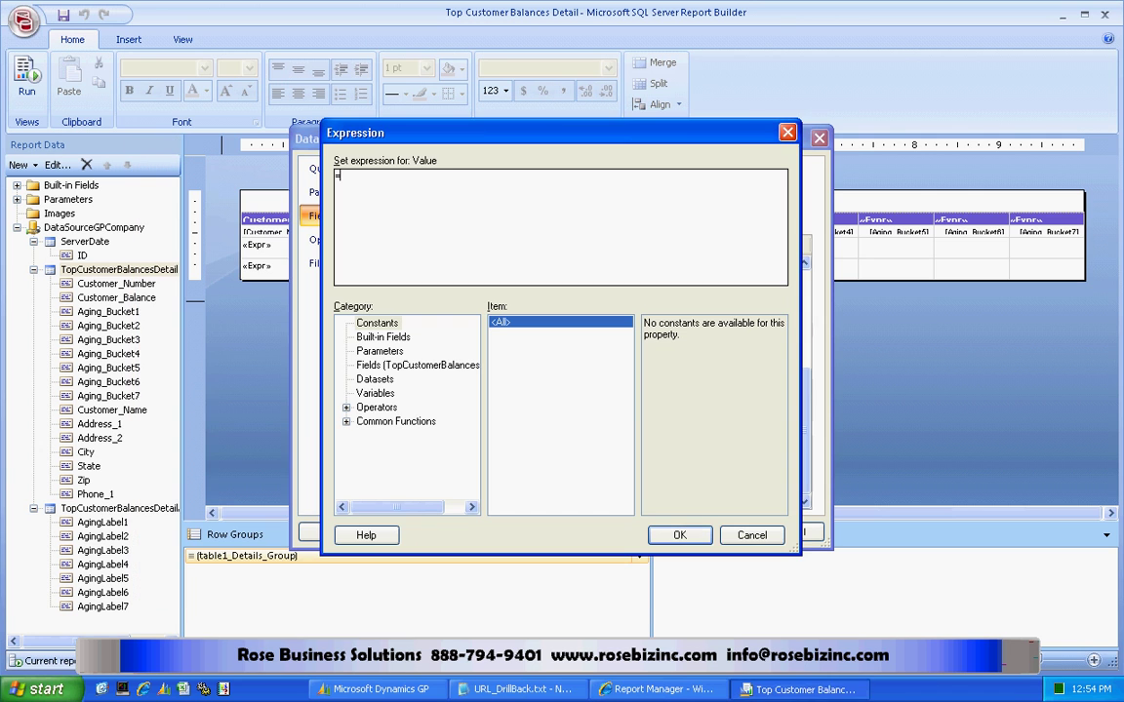
Replace the '=' with the pasted dgpp:// drill-back expression and confirm the Expression and Dataset Properties dialogs.
key("ctrl+a")
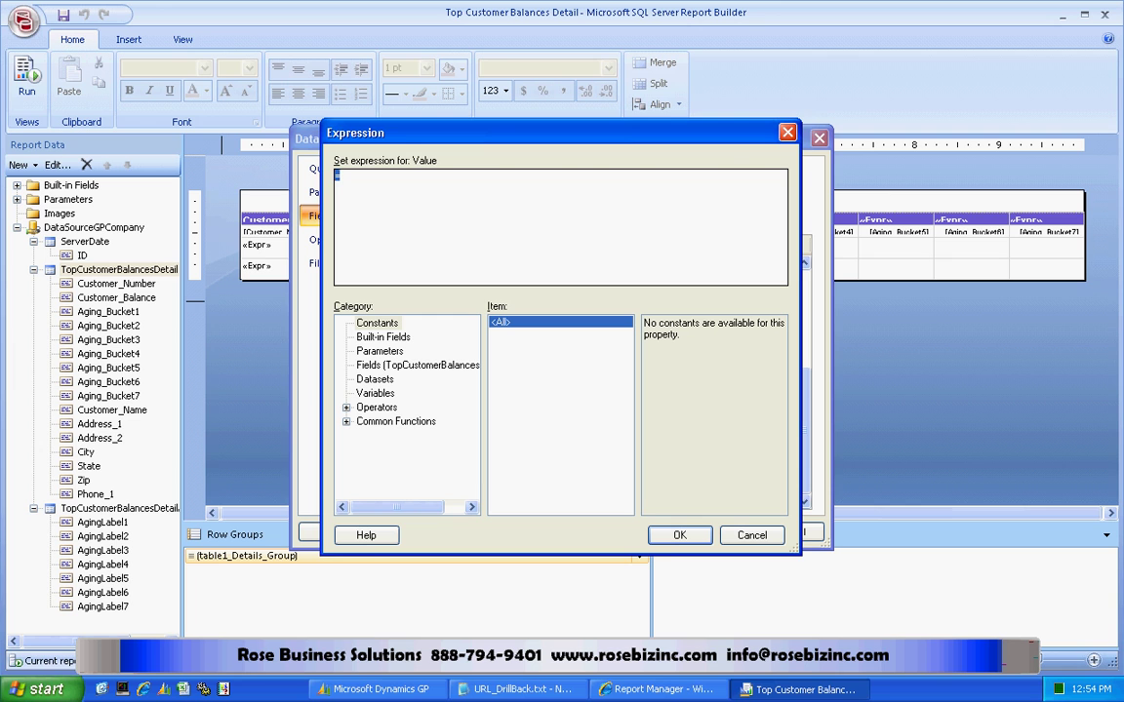
key("ctrl+v")
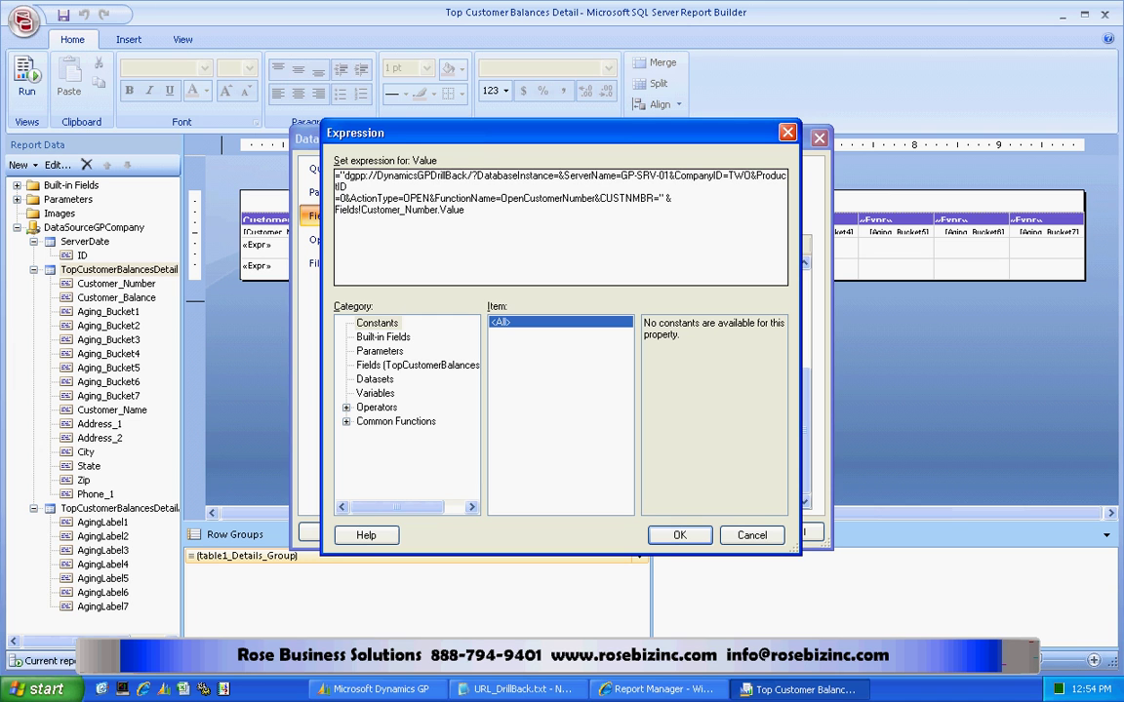
key("Return")
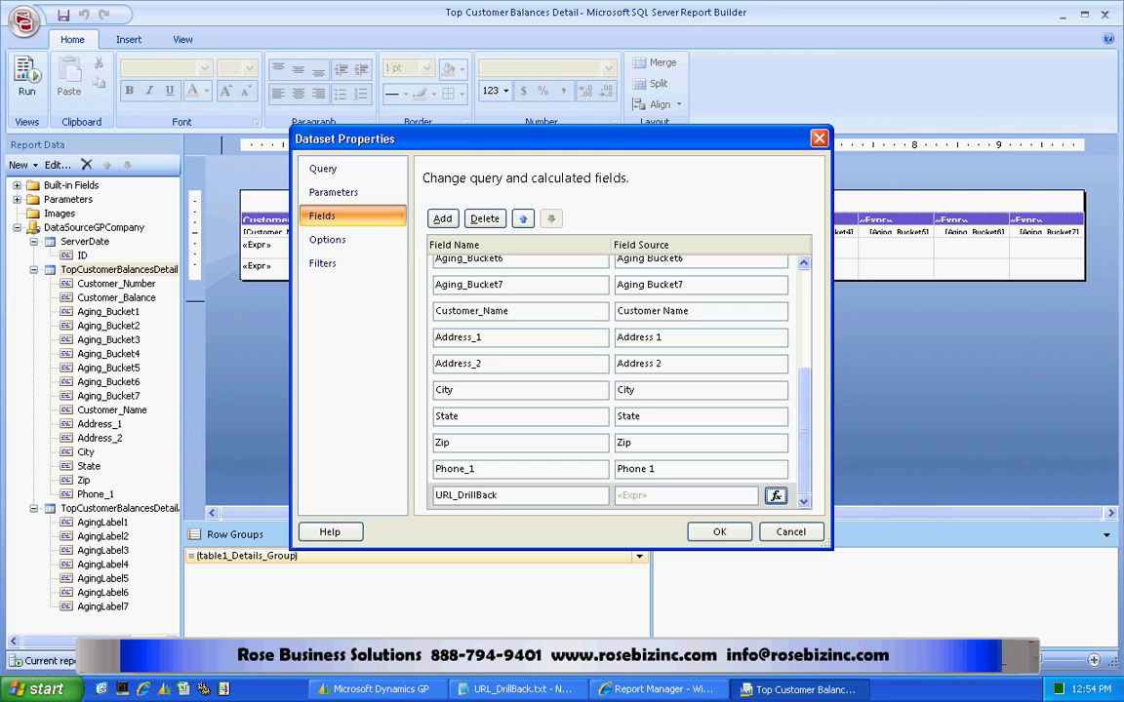
key("Return")
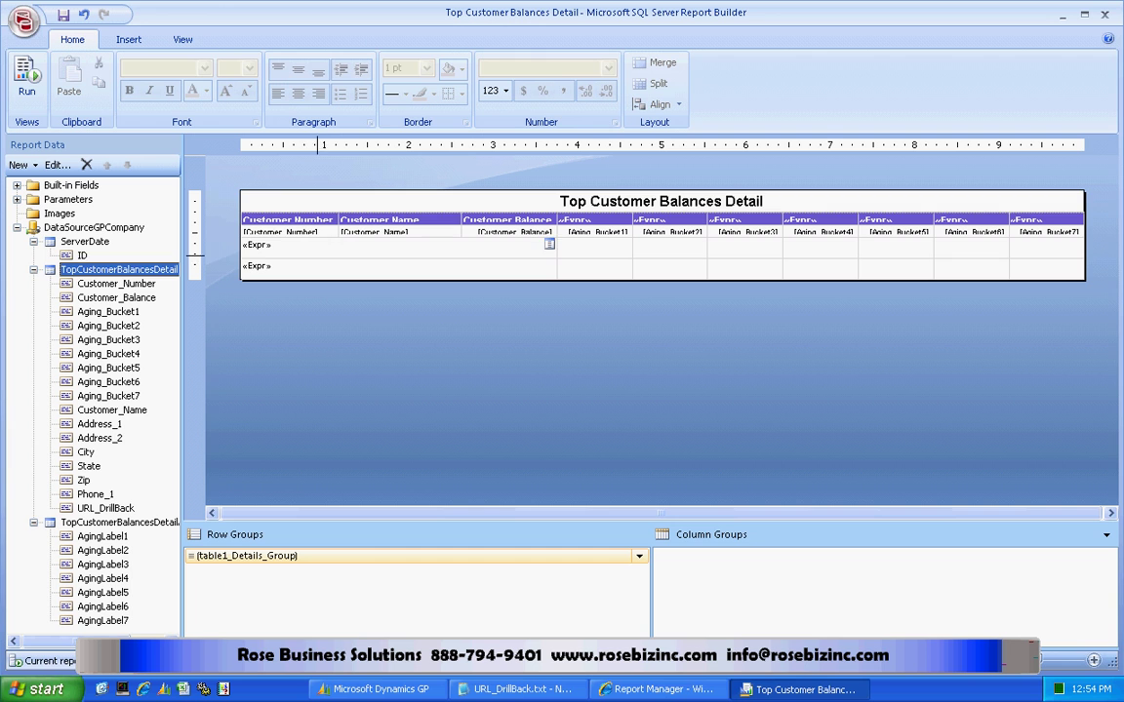
Give the Customer Number cell a Go to URL action bound to the [URL_DrillBack] field.
left_click(283, 232)
right_click(287, 234)
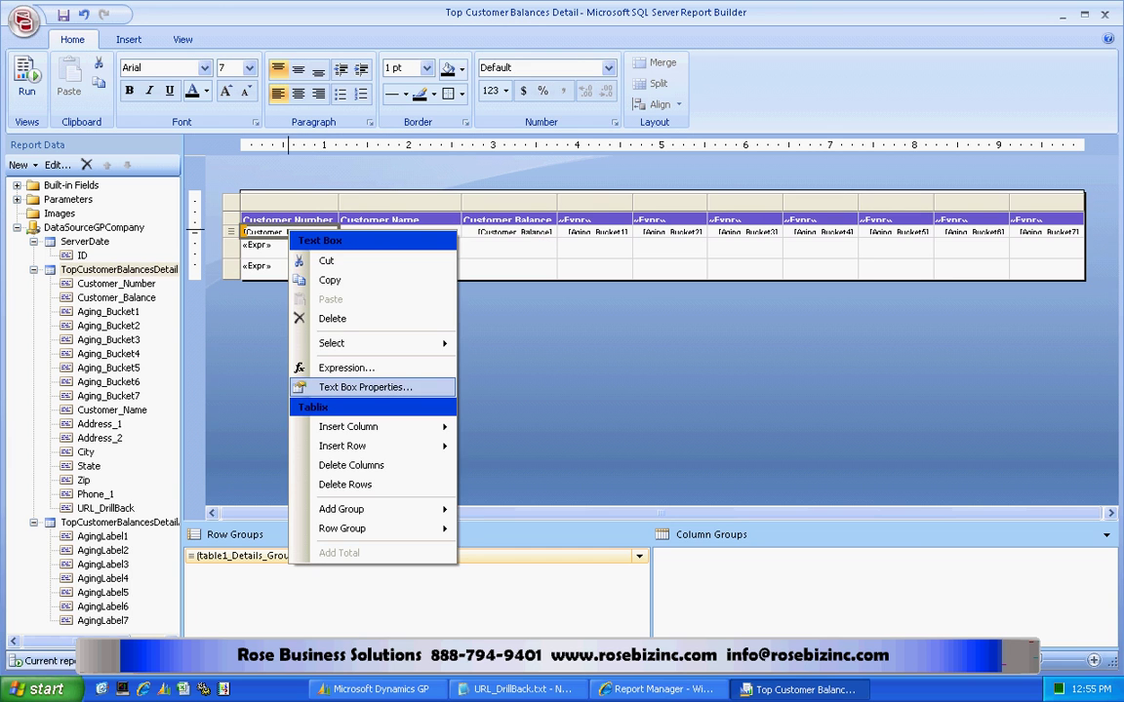
left_click(366, 388)
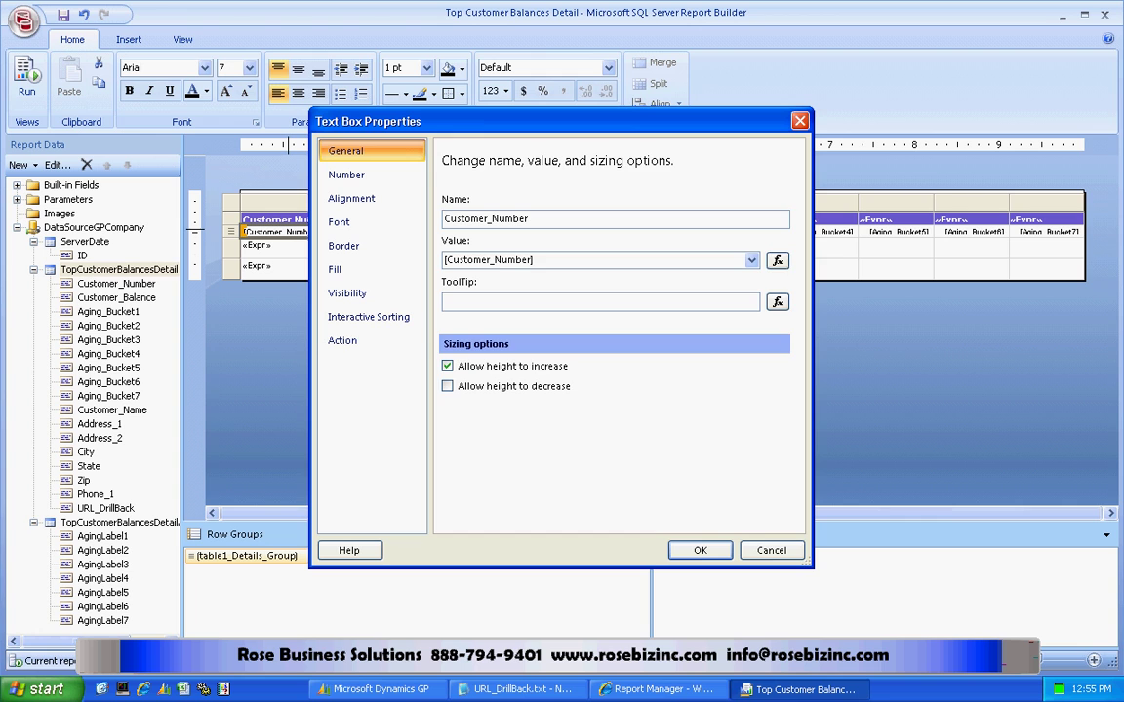
left_click(343, 340)
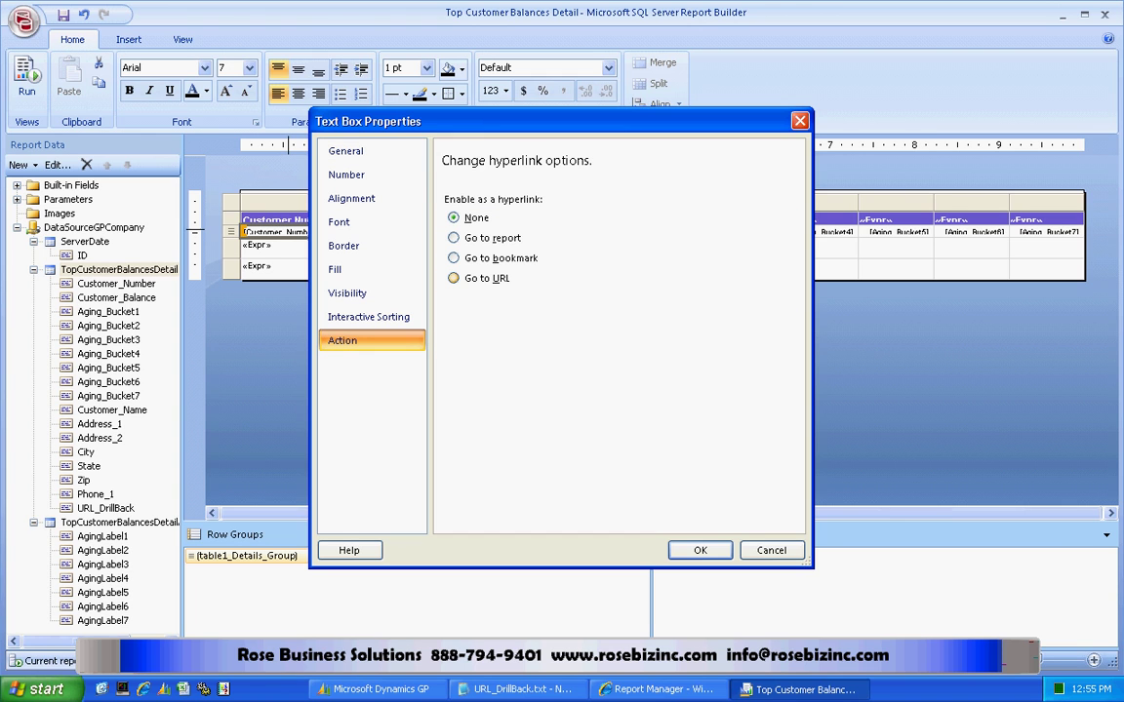
left_click(454, 278)
left_click(752, 331)
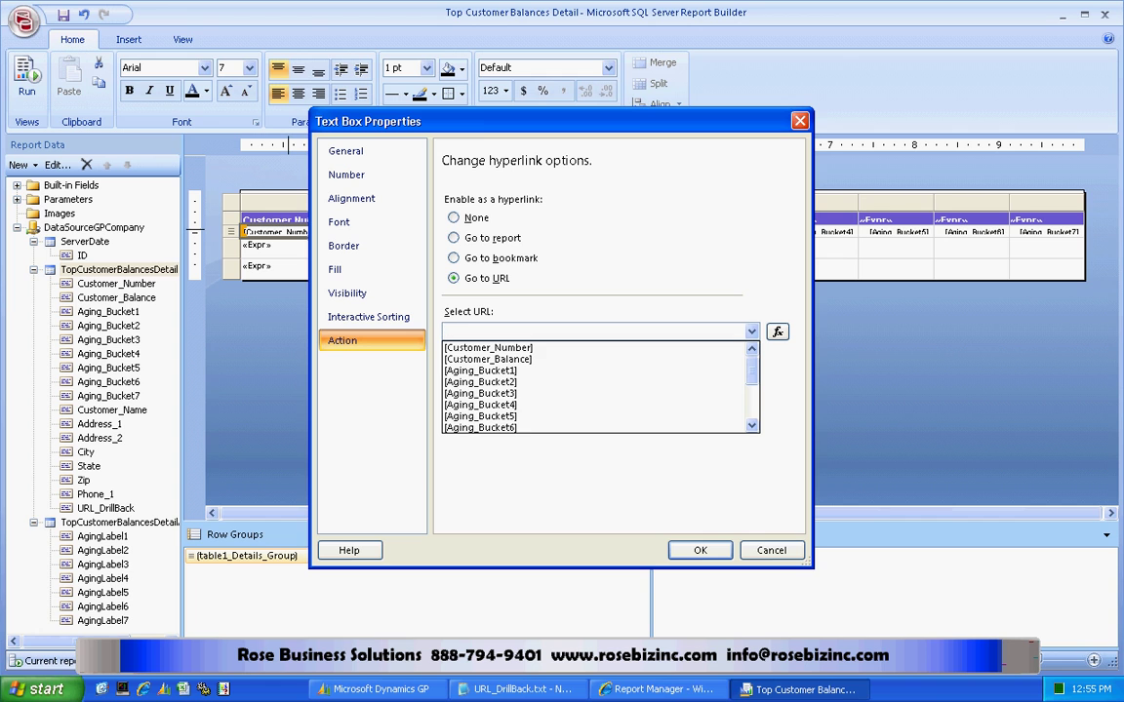
scroll(746, 390, "down", 2)
scroll(746, 390, "down", 2)
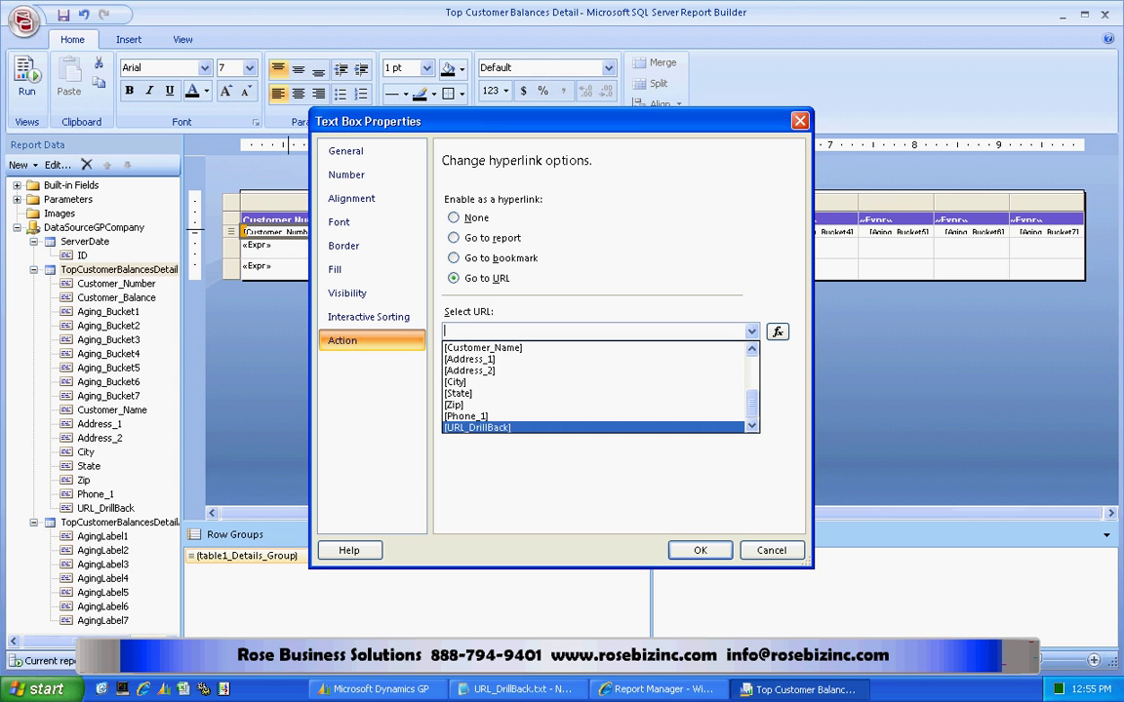
left_click(478, 428)
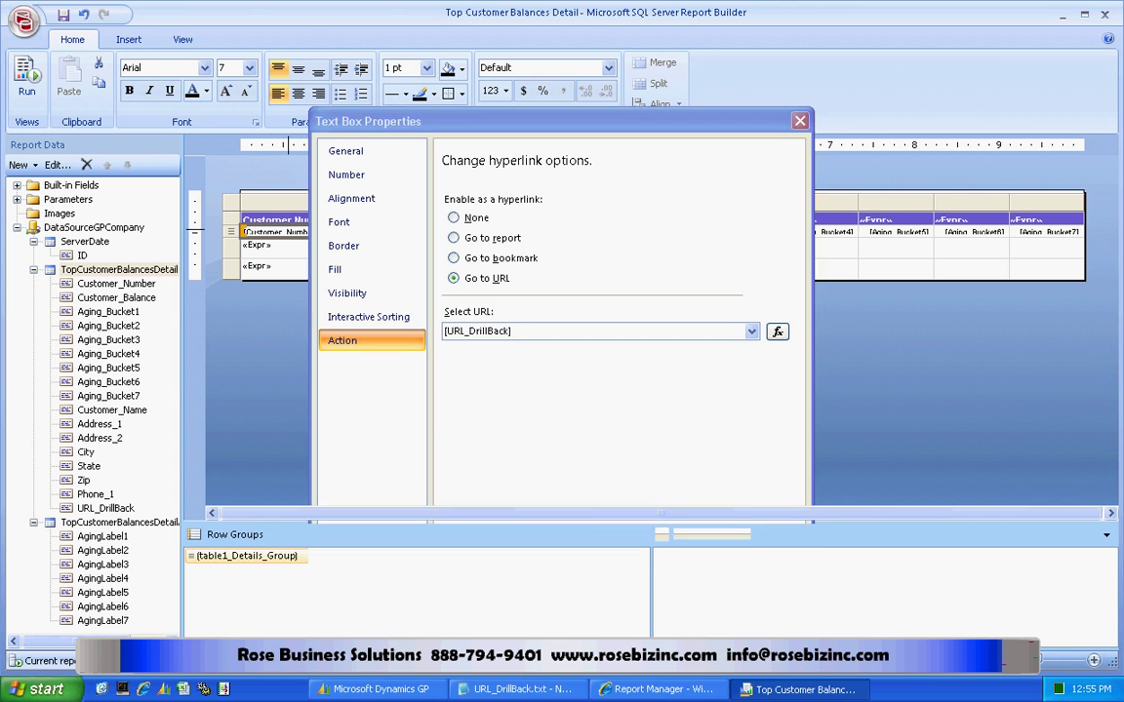
key("Return")
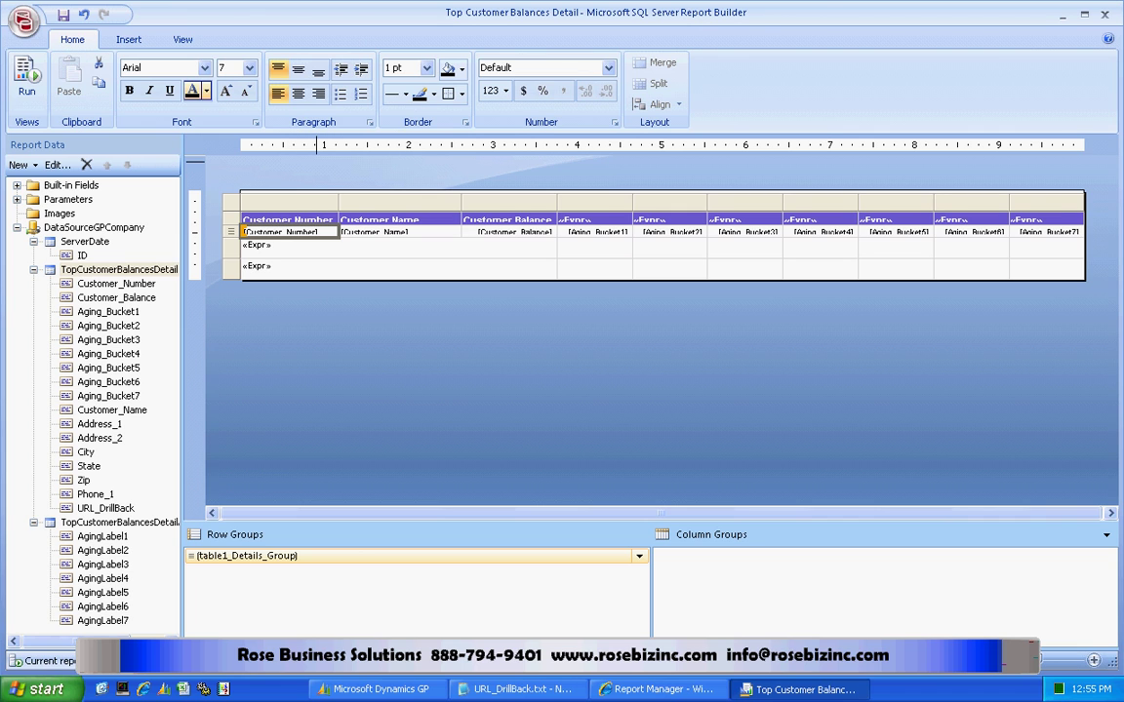
Make the Customer Number text blue and underlined.
left_click(206, 90)
key("Escape")
left_click(169, 91)
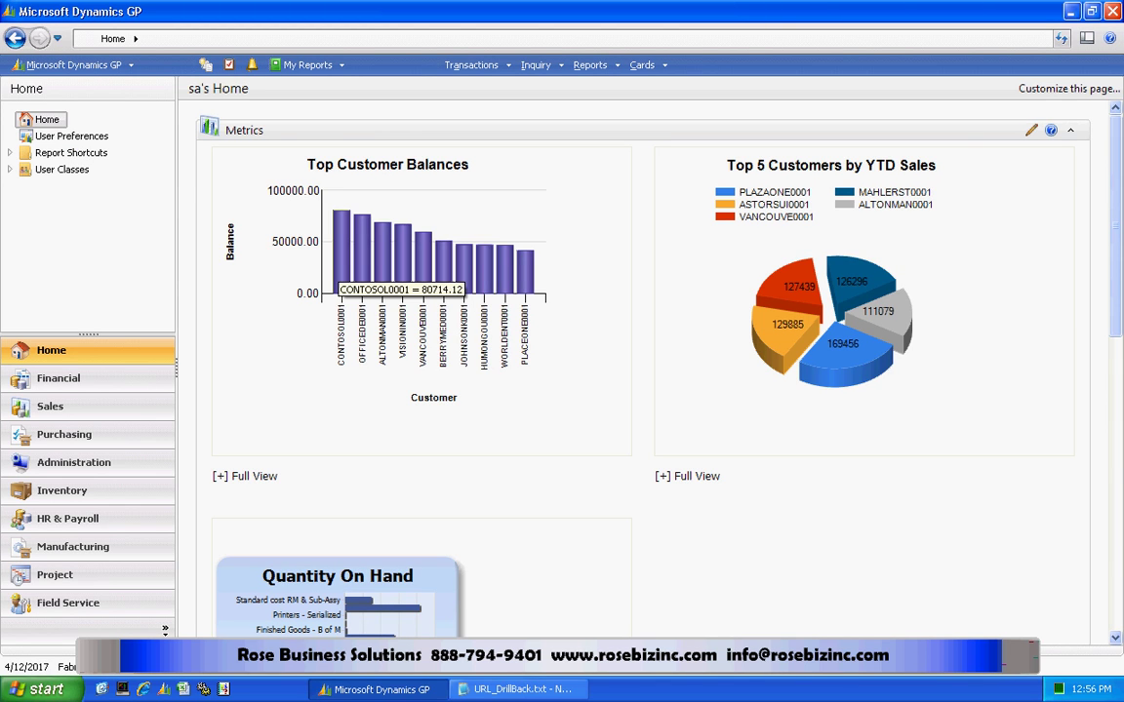
Open CONTOSOL0001's drill-down report and follow its customer number link to Customer Maintenance.
left_click(341, 252)
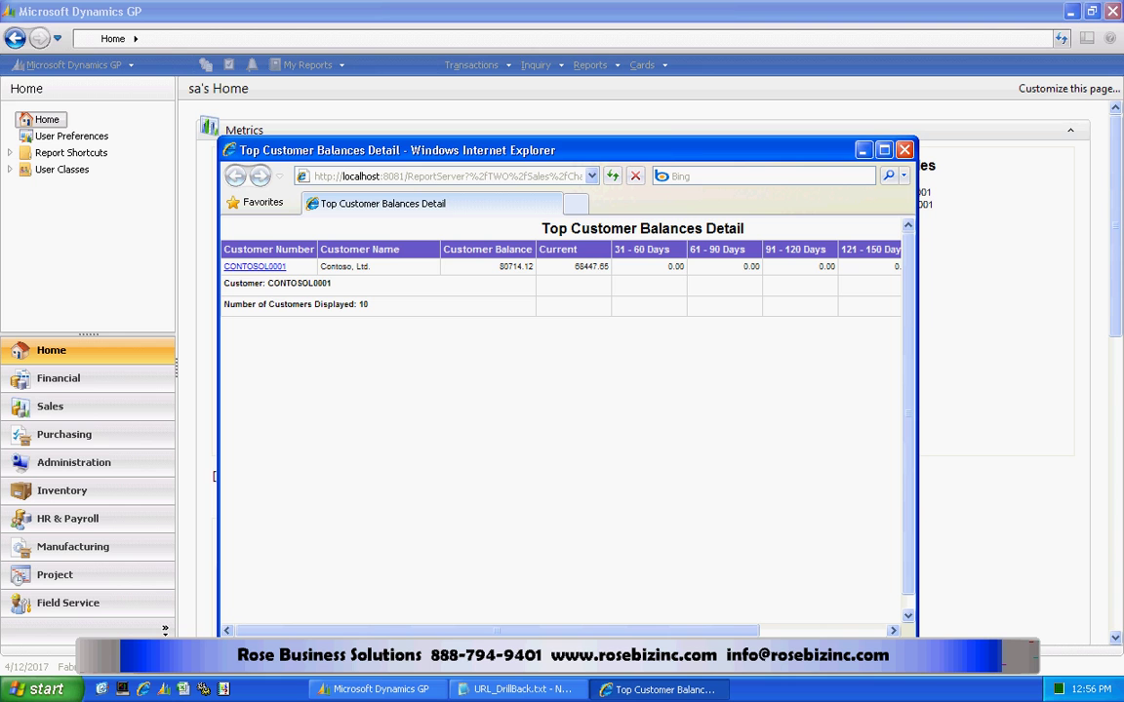
key("Tab")
key("Return")
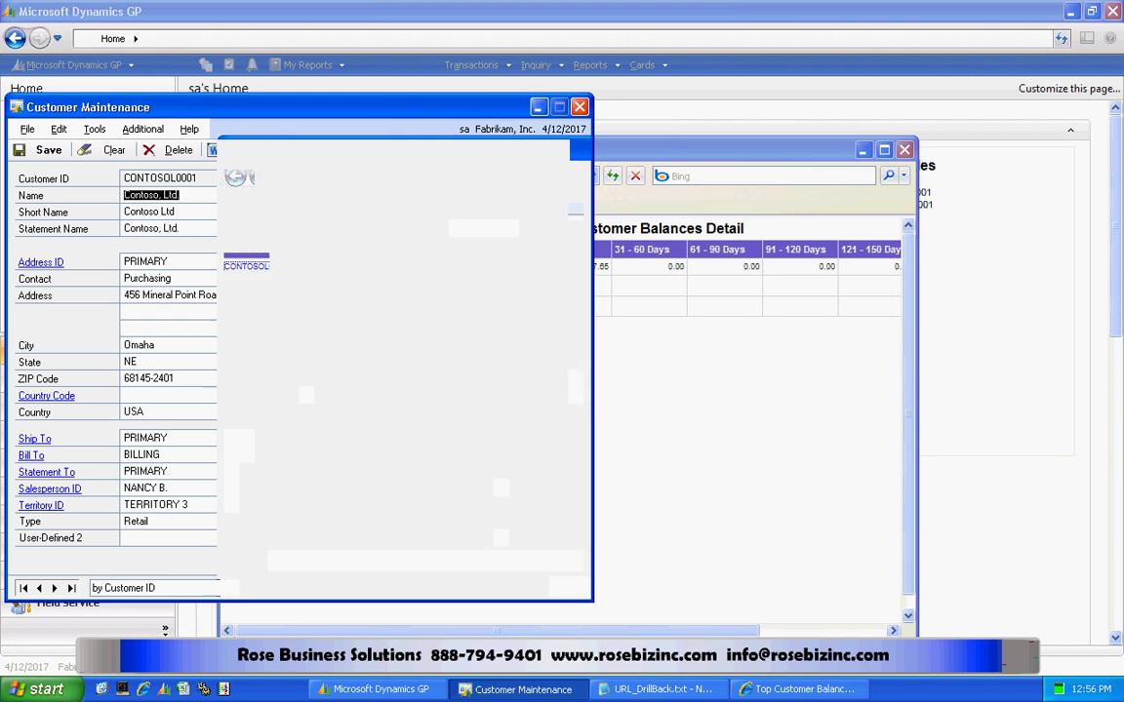